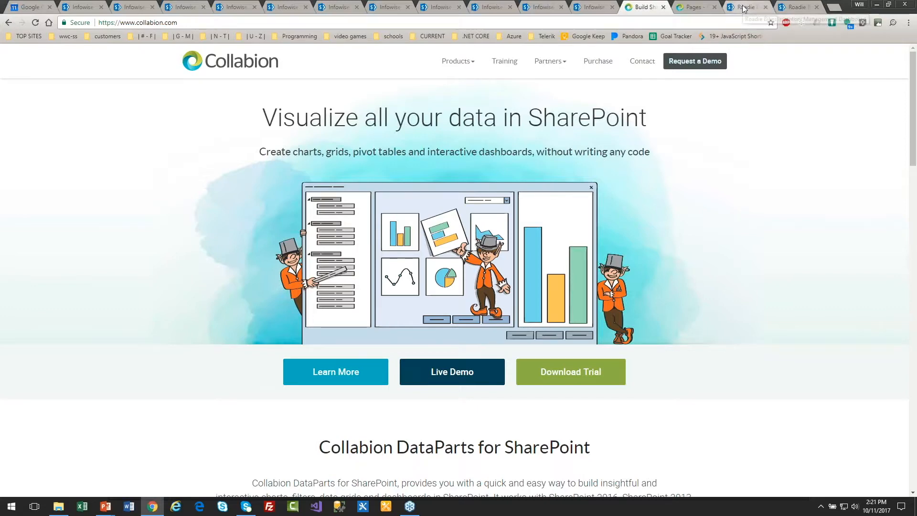
- Switch to the Roadie Bikes dashboard tab and open the Avg Inventory (By Category) chart for editing
click(744, 8)
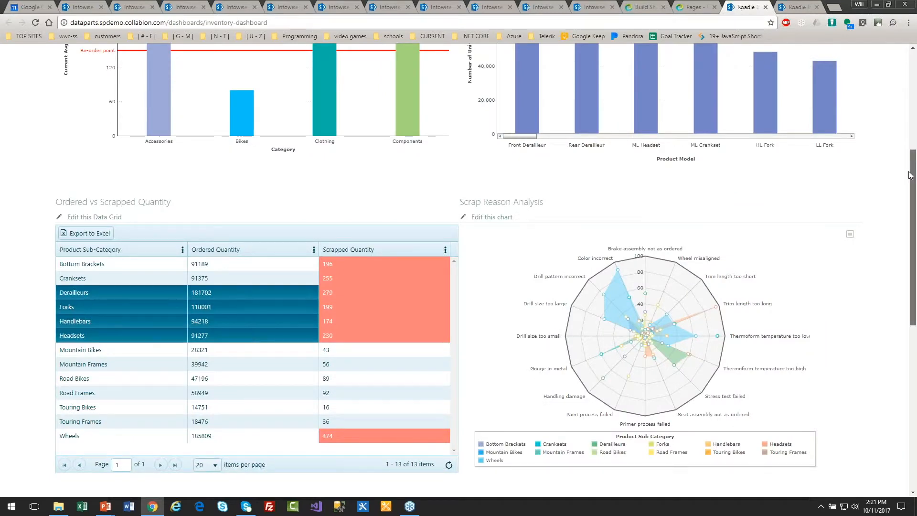
drag(910, 175, 908, 67)
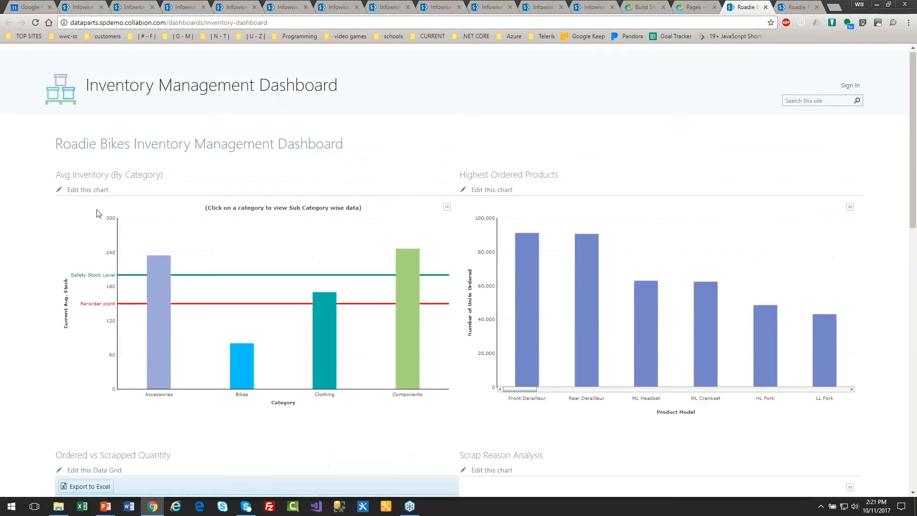
click(87, 190)
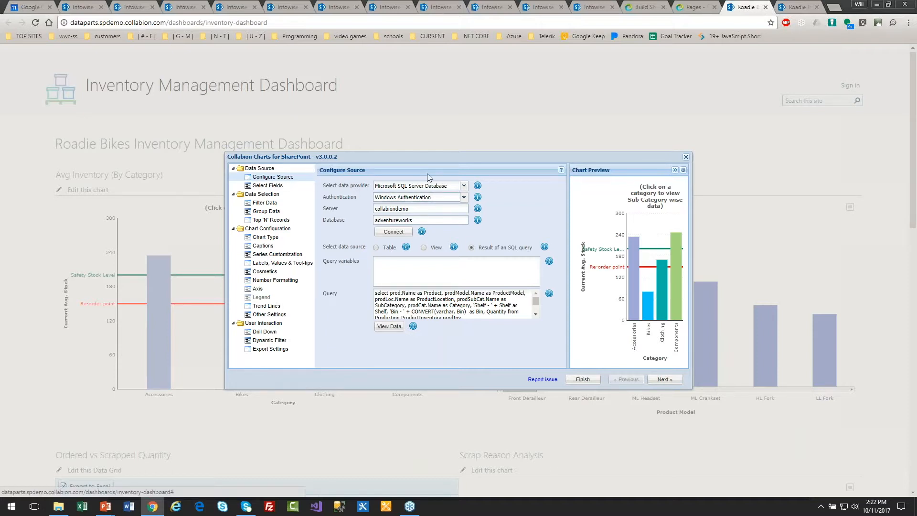
- Review the chart's SQL Server data source configuration and selected fields, moving on to Filter Data
click(463, 188)
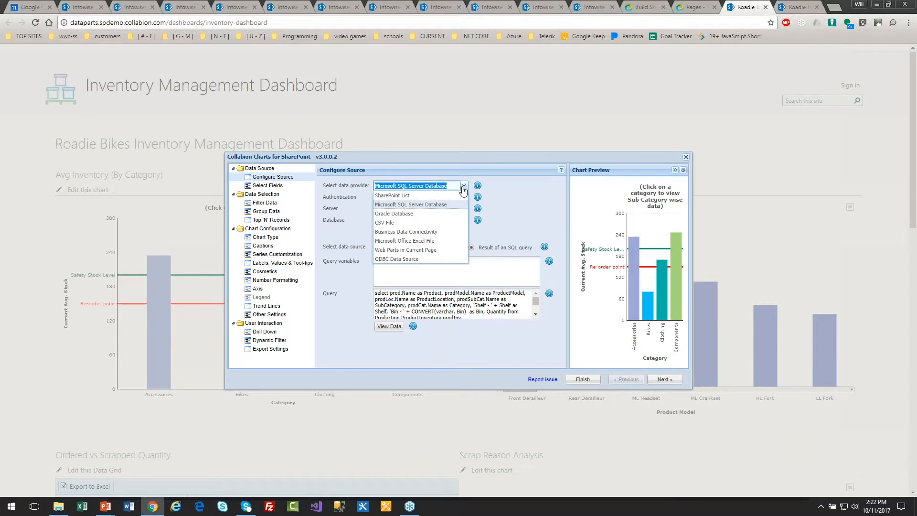
click(456, 158)
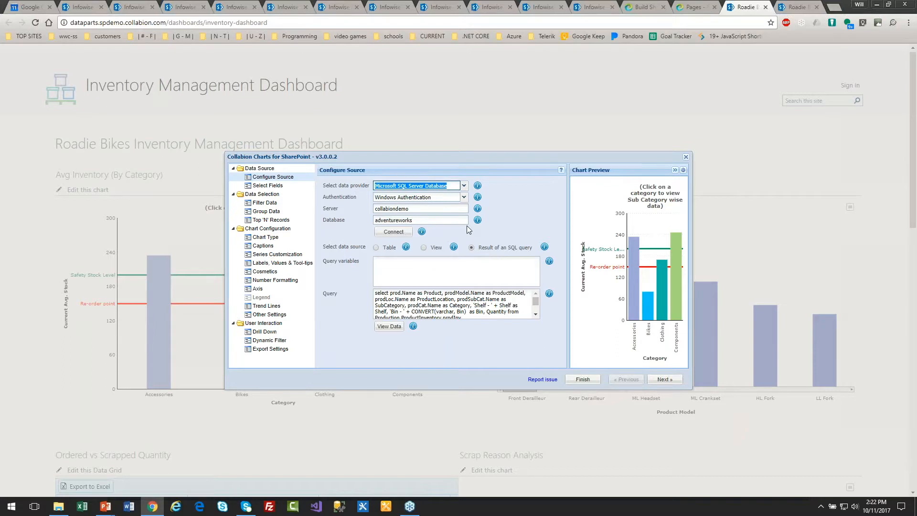
click(282, 187)
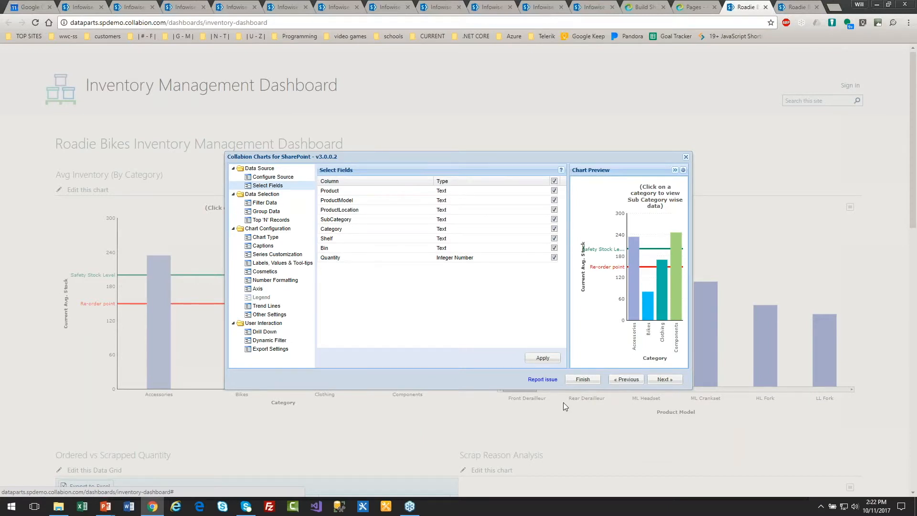
mouse_move(630, 231)
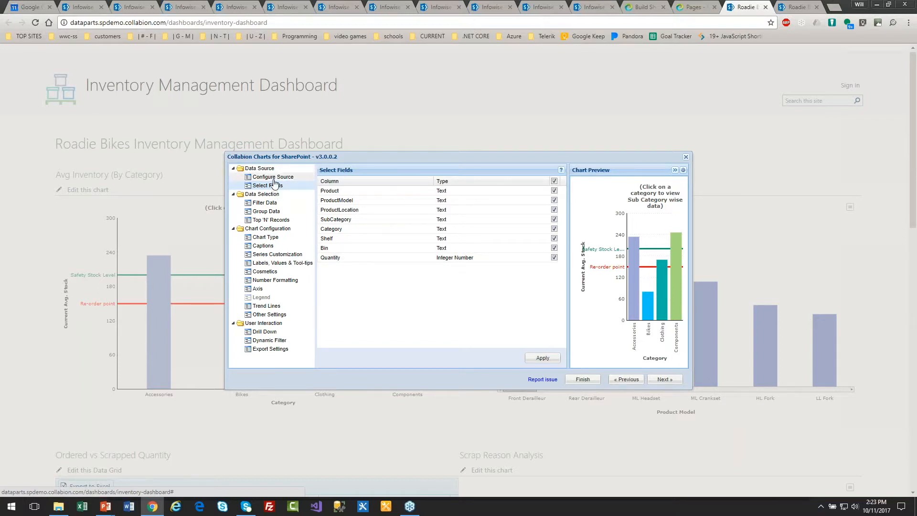
click(663, 380)
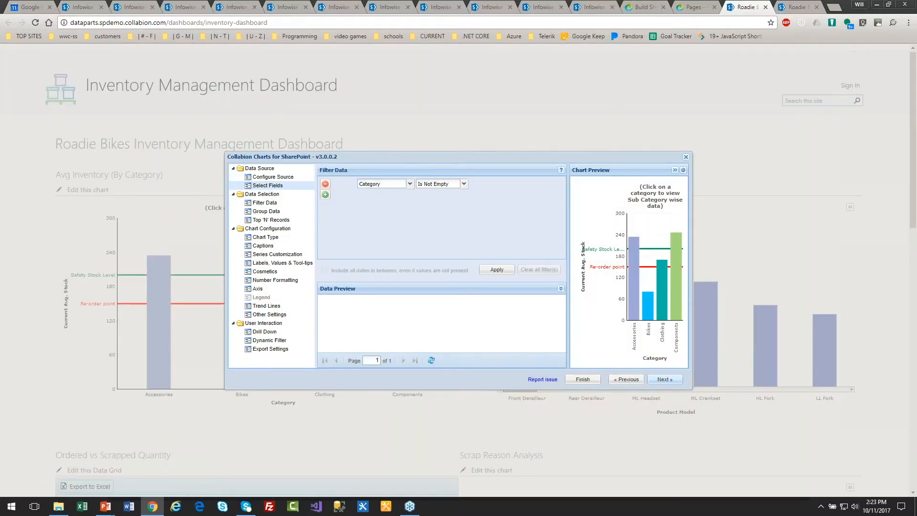
- Remove the Category 'Is Not Empty' filter from the chart's data selection, declining to save on leaving
click(284, 211)
click(460, 285)
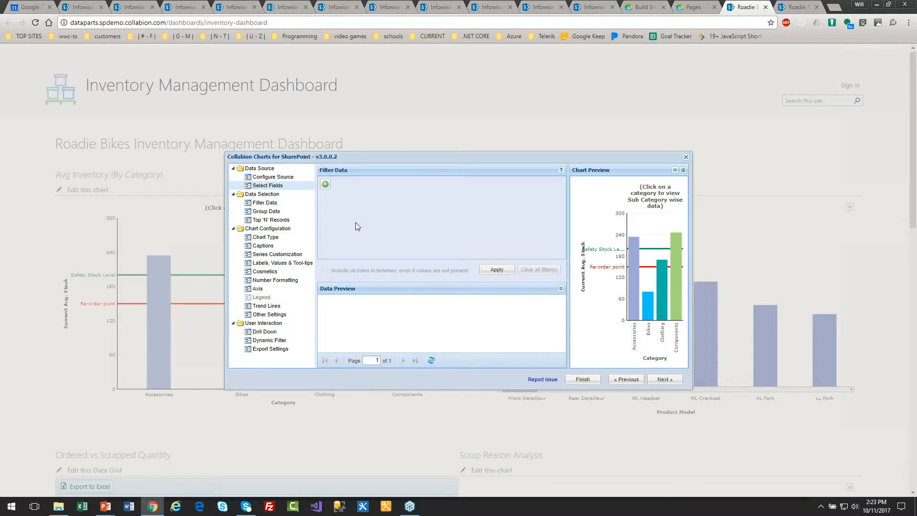
click(266, 213)
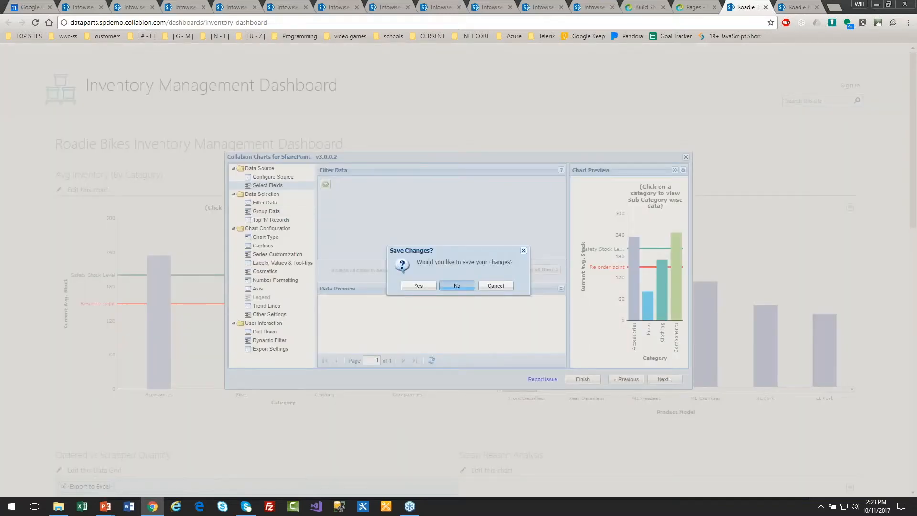
click(455, 284)
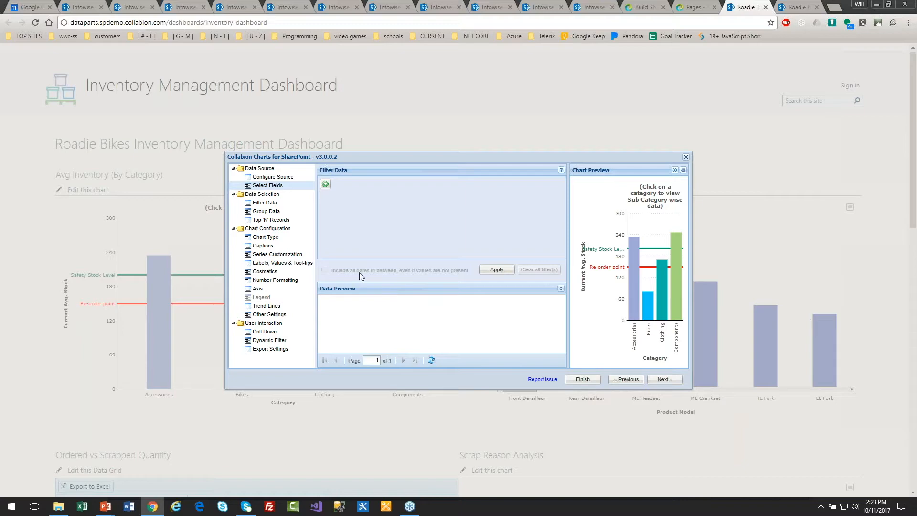
- Save the filter change while switching to Group Data and dismiss the error message
click(270, 213)
click(412, 289)
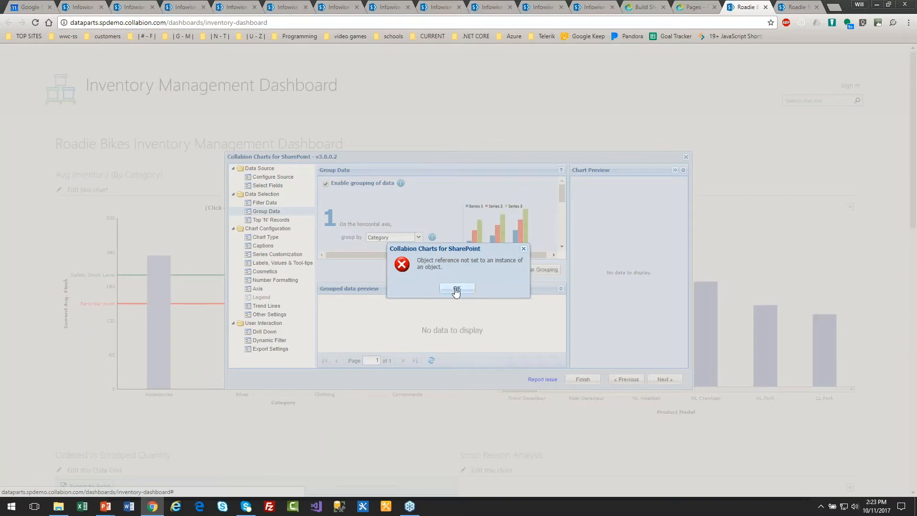
click(456, 289)
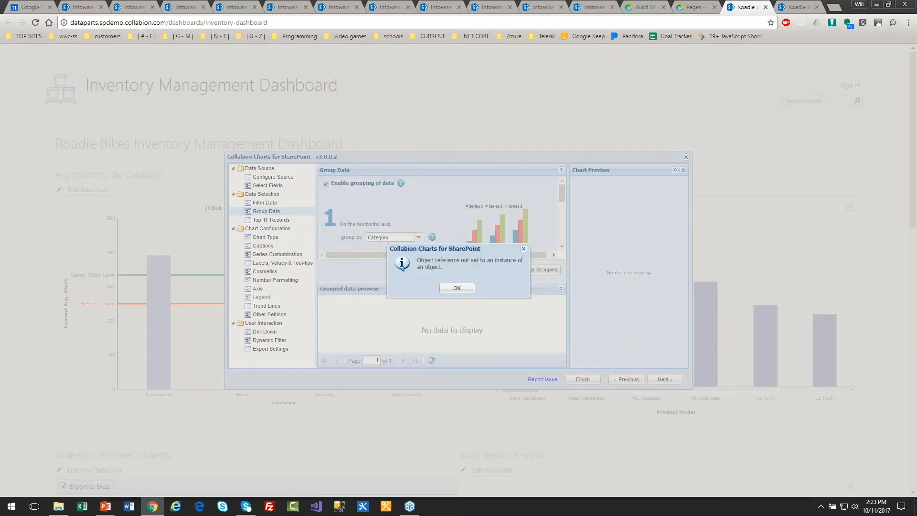
click(456, 288)
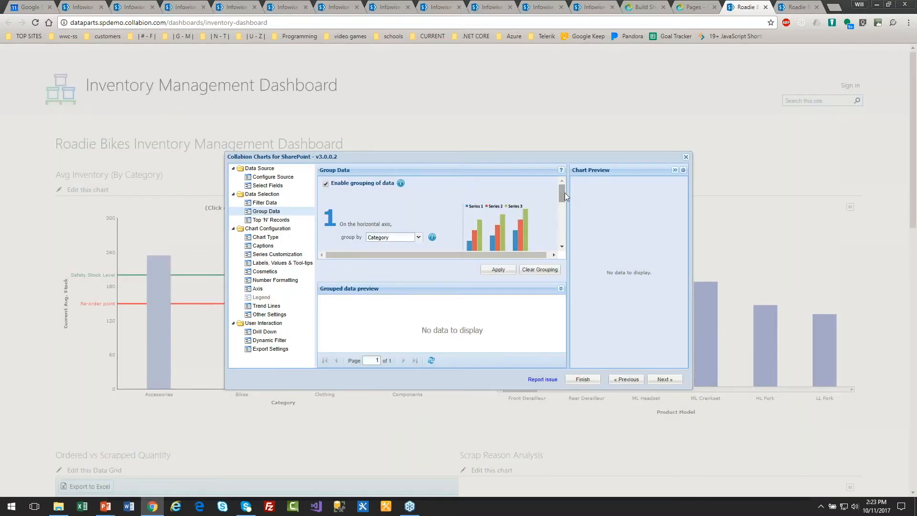
- Inspect the grouping settings, the group-by help tip and the Top 'N' Records page, dismissing its error
scroll(564, 194, down, 1)
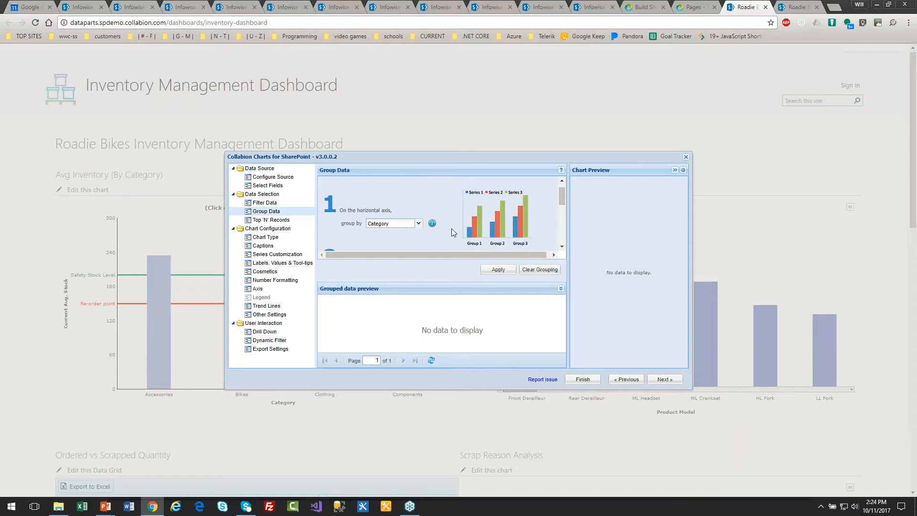
click(418, 225)
click(484, 211)
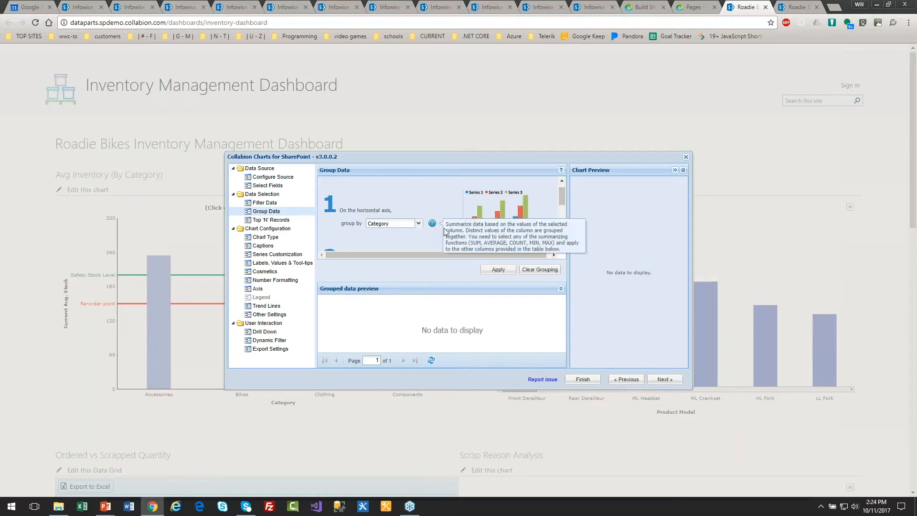
mouse_move(433, 223)
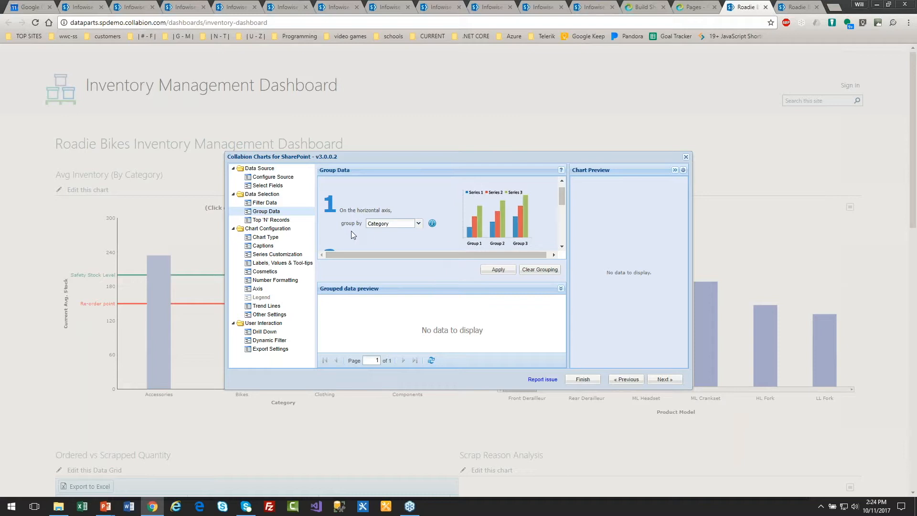
click(274, 222)
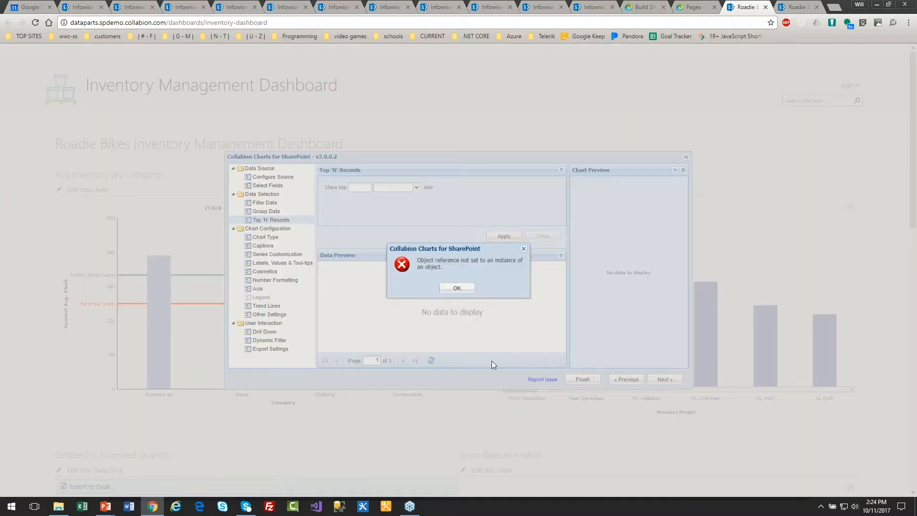
click(455, 286)
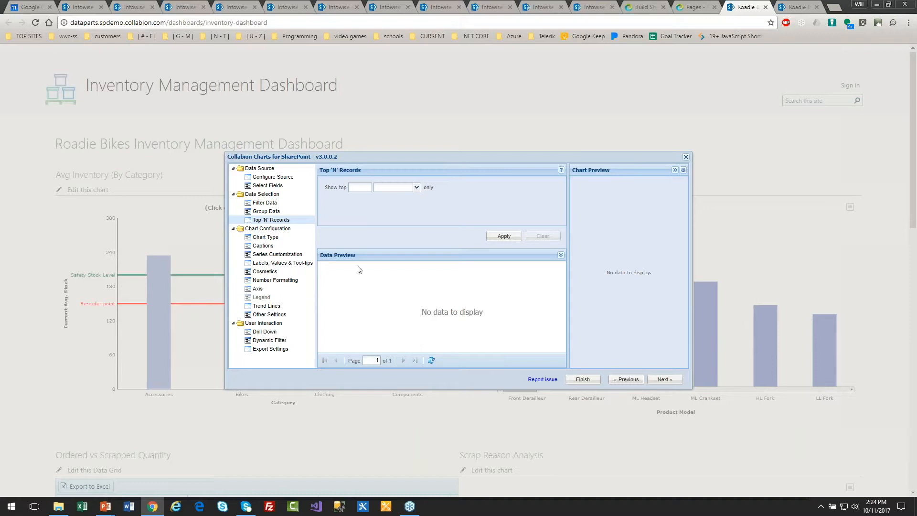
- Set the chart category to Multi Series in Chart Type and browse the multi-series chart types
click(256, 237)
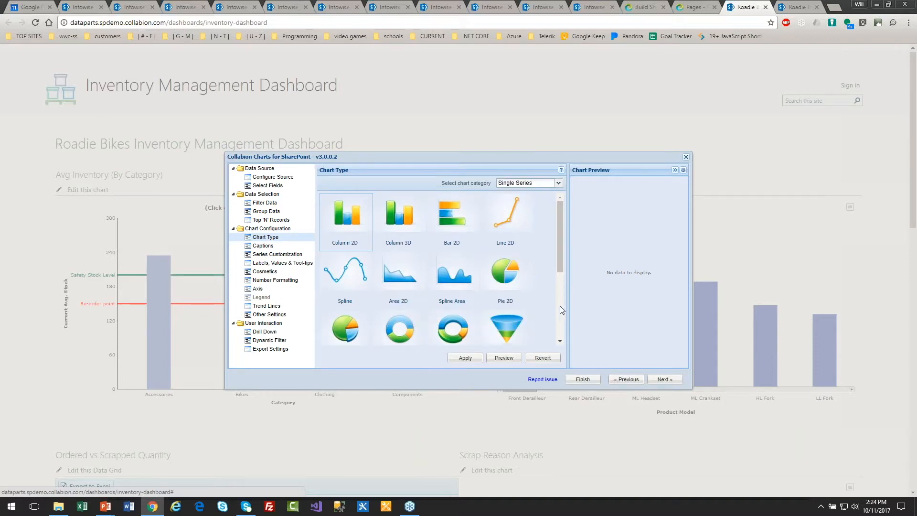
drag(563, 267, 562, 235)
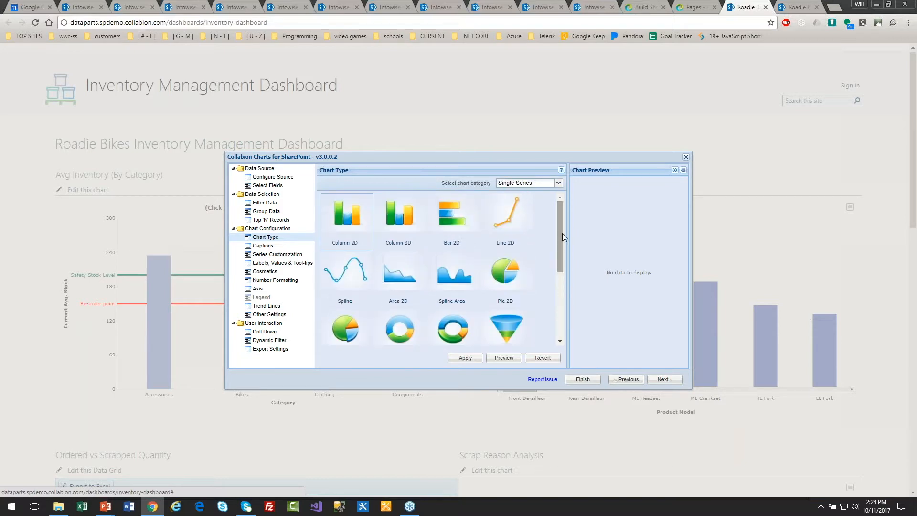
click(558, 183)
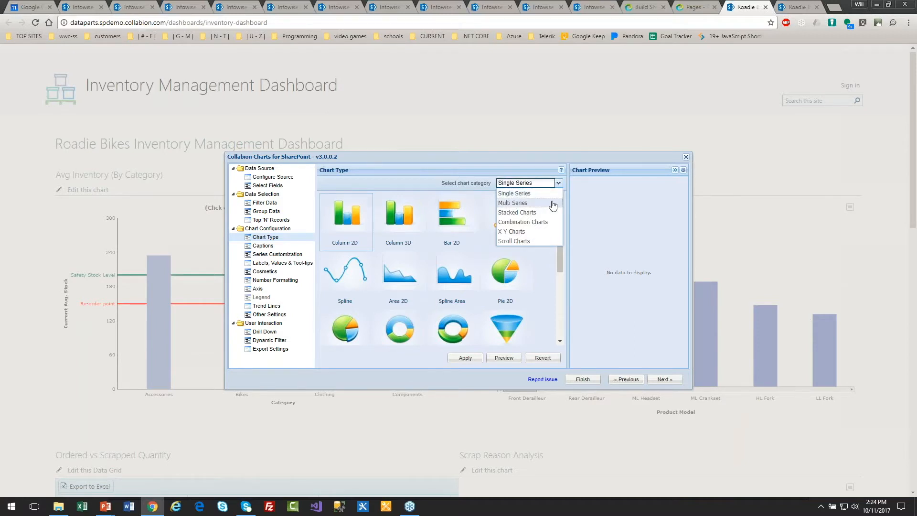
click(553, 204)
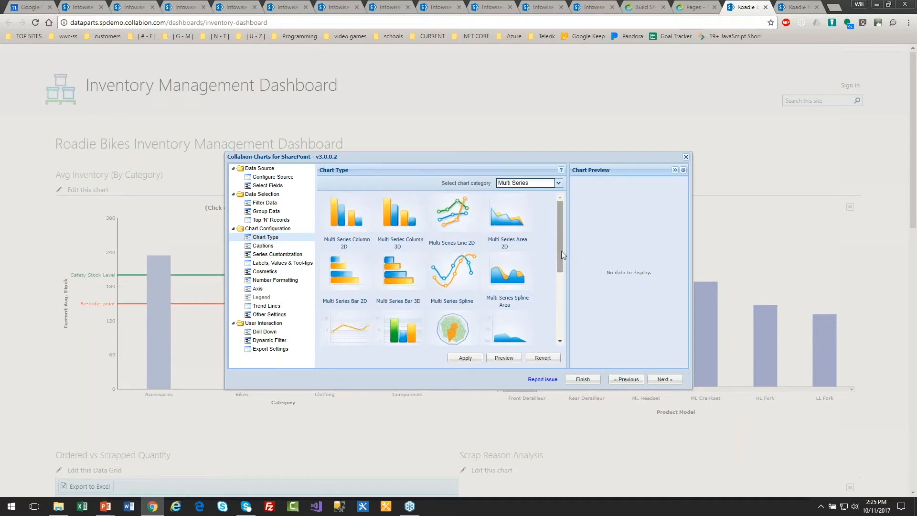
drag(559, 248, 560, 262)
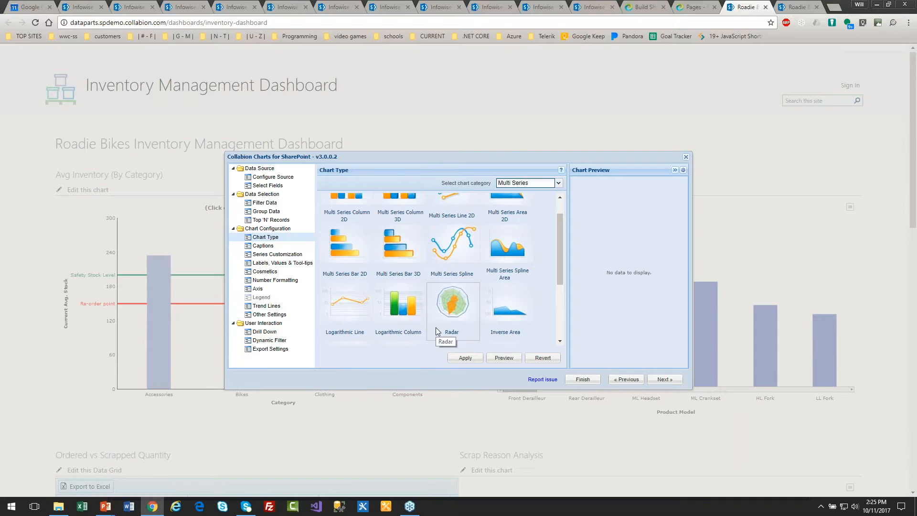
- Review the Captions and Filter Data pages, then close the chart editor
click(270, 248)
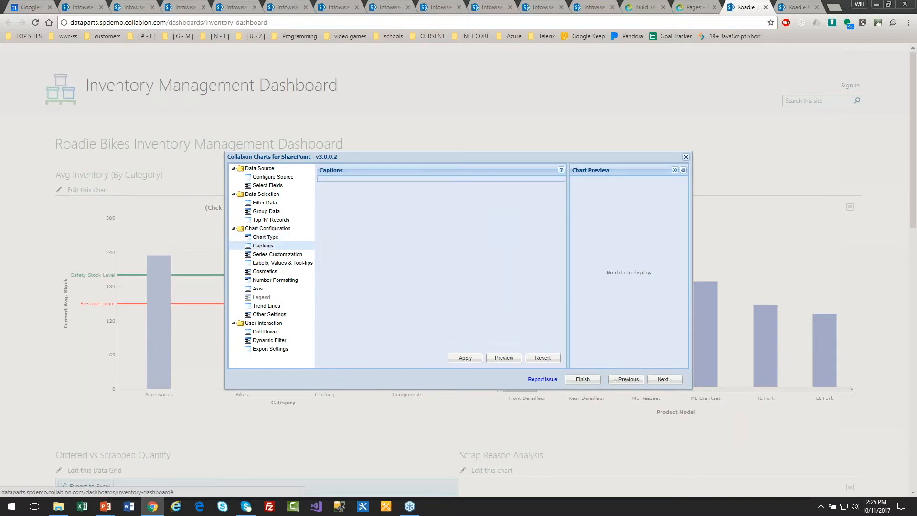
click(267, 203)
click(471, 292)
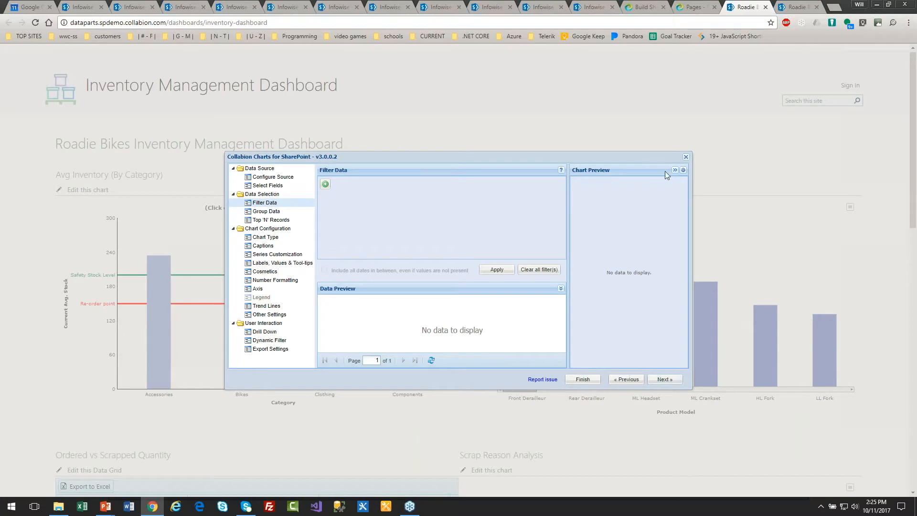
click(686, 157)
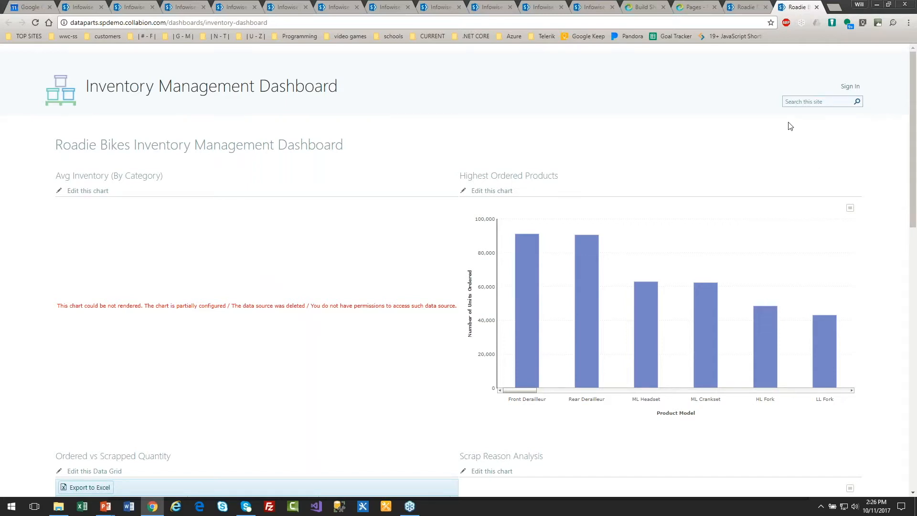
- Edit the Highest Ordered Products chart, setting its canvas background color to light cyan, and finish
click(484, 194)
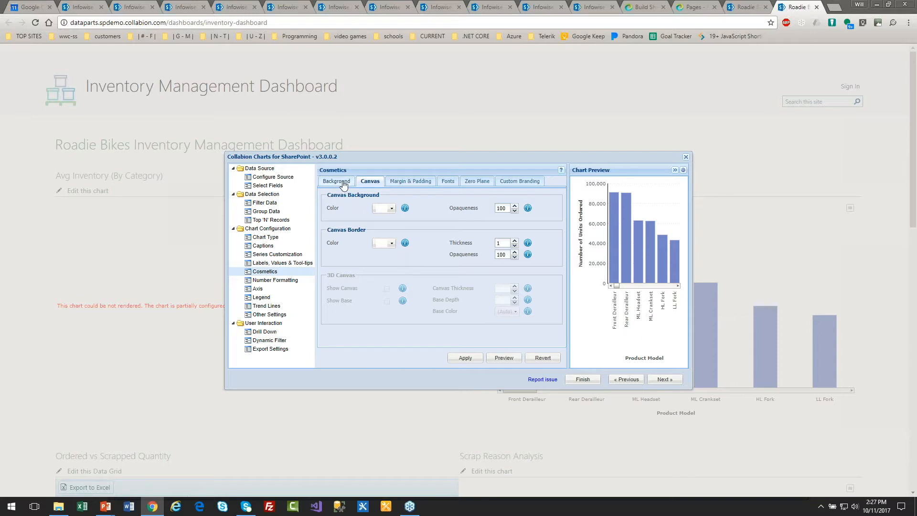
click(403, 182)
click(446, 181)
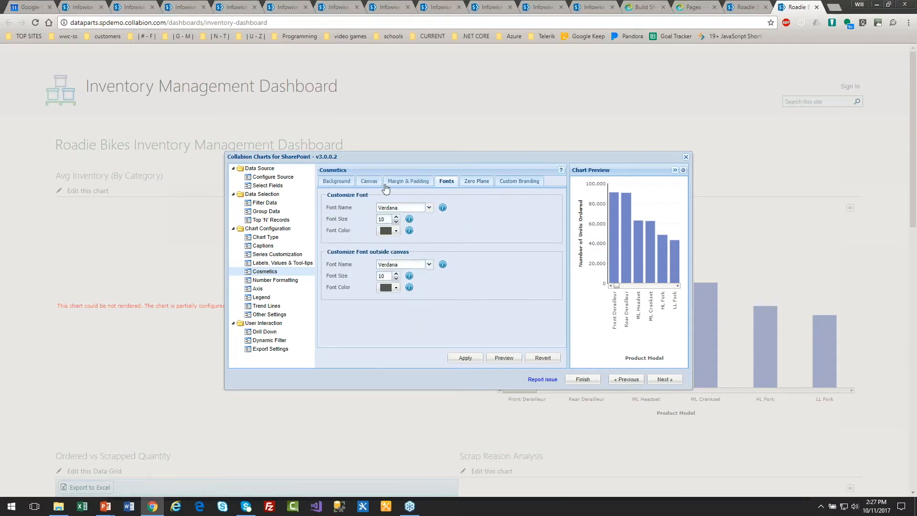
click(363, 185)
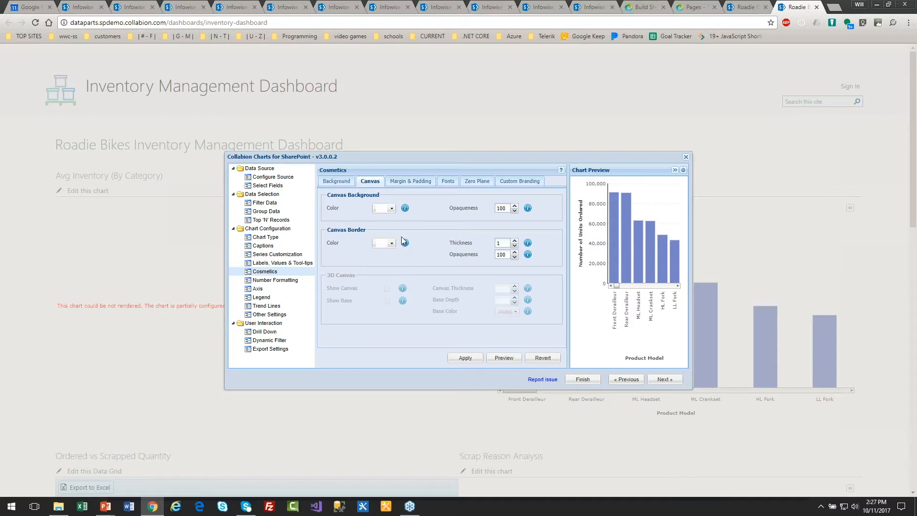
click(391, 210)
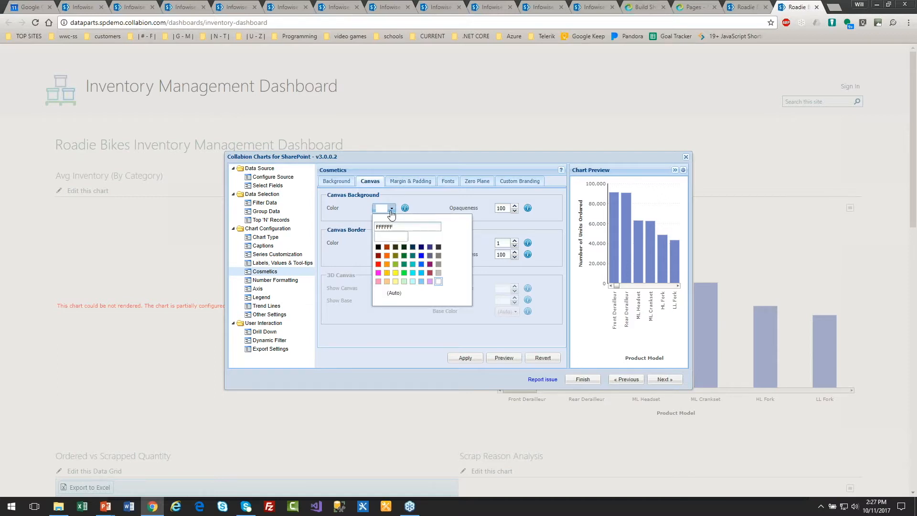
click(413, 282)
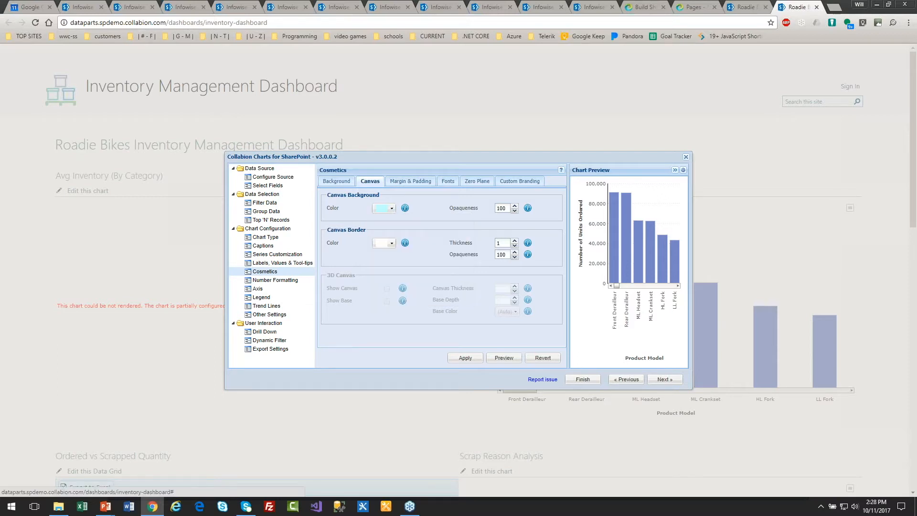
click(465, 359)
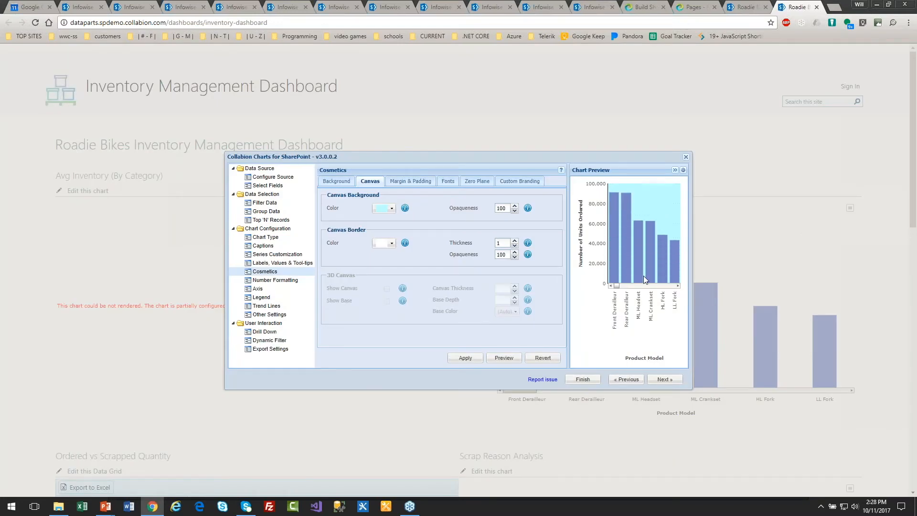
click(583, 380)
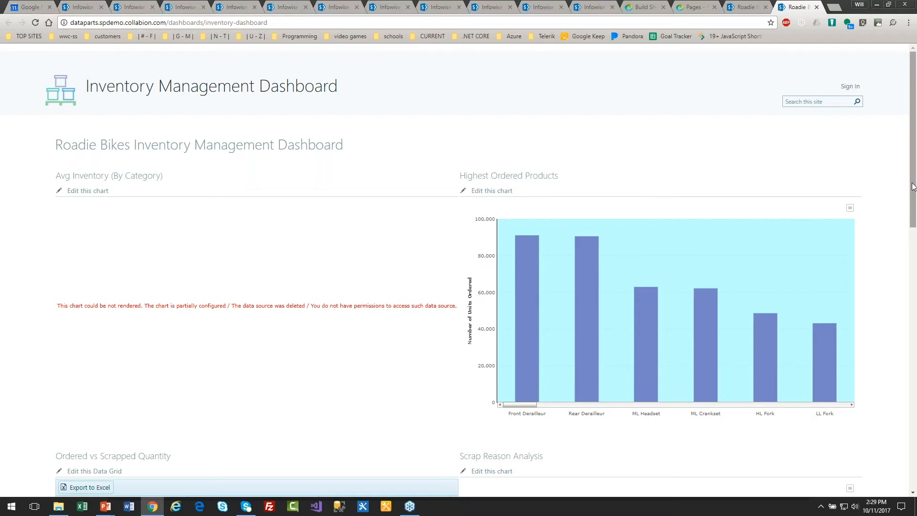
- Open the Ordered vs Scrapped Quantity data grid for editing
scroll(912, 186, down, 2)
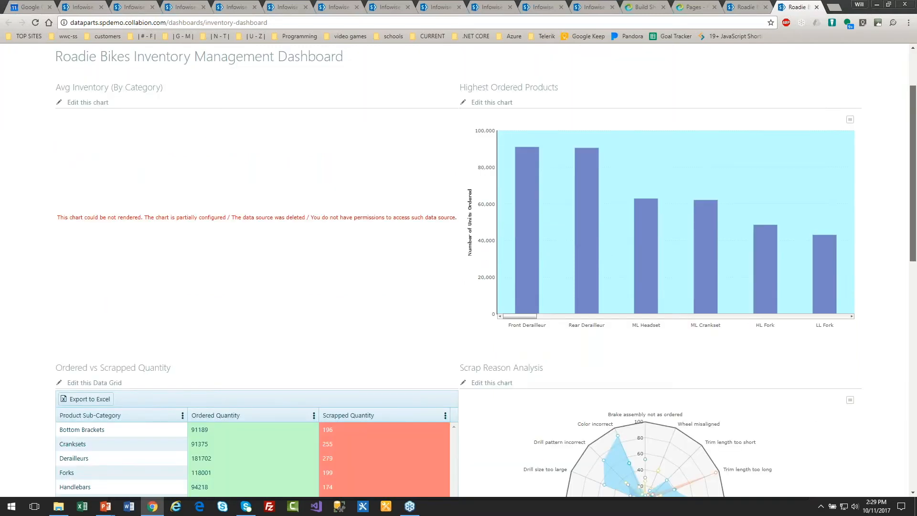
scroll(376, 339, down, 6)
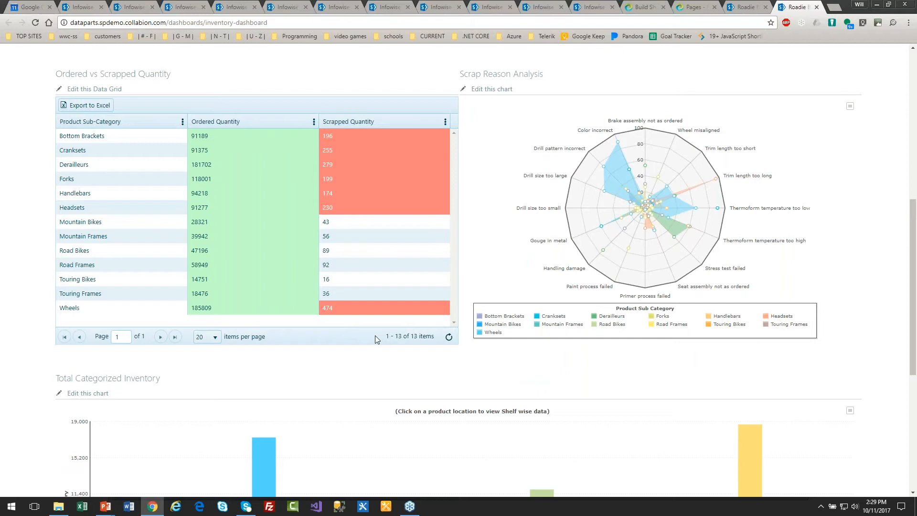
click(104, 92)
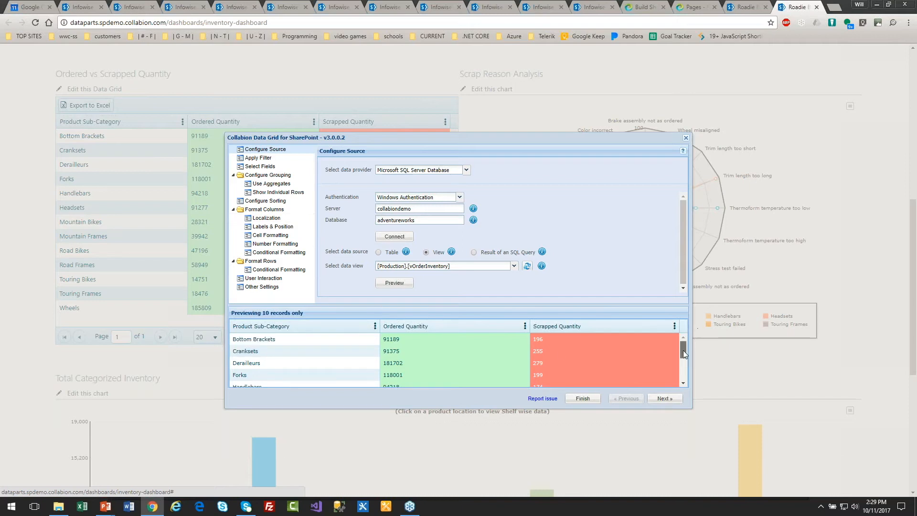
- Set the Scrapped Quantity conditional formatting rule to highlight values greater than 200, and apply it
drag(683, 351, 628, 346)
click(279, 252)
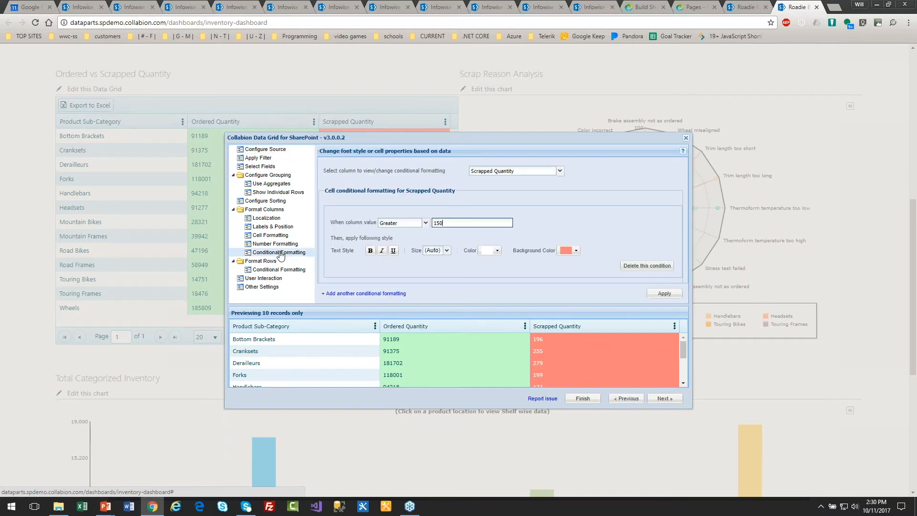
double_click(438, 222)
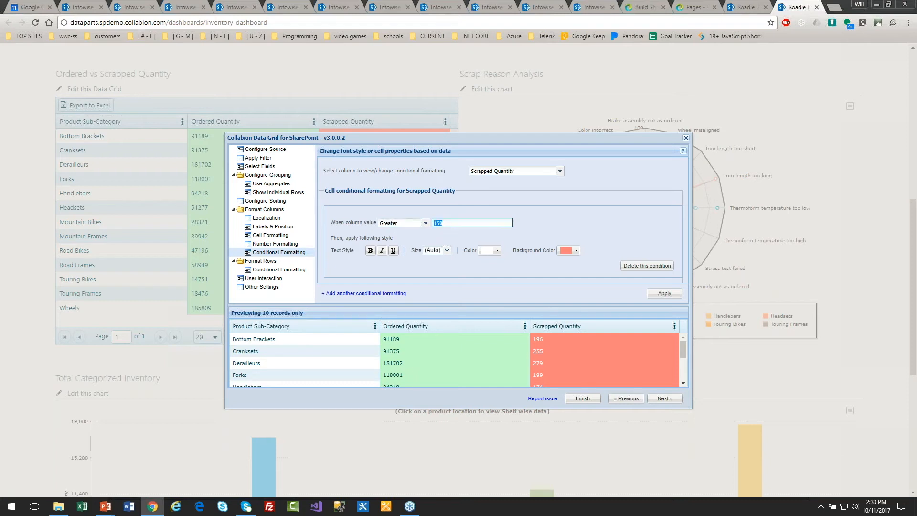
text(200)
click(663, 293)
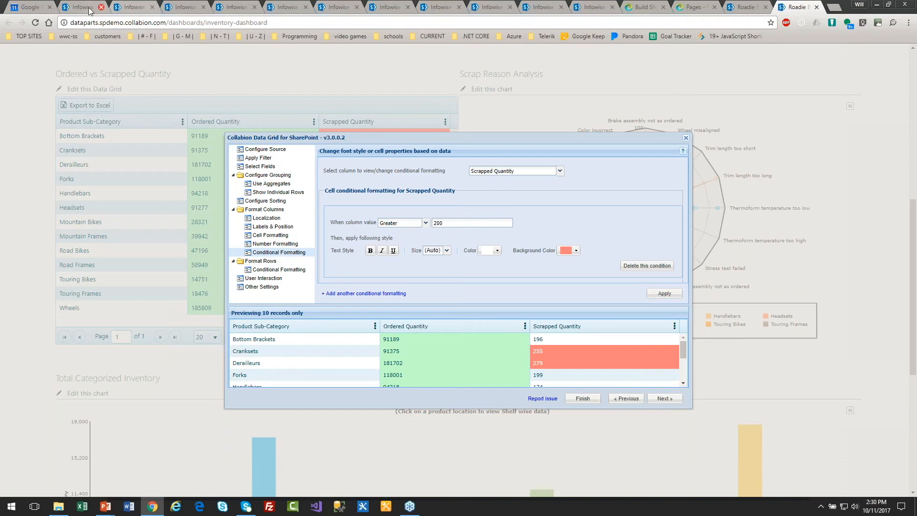
- Switch to the Collabion website tab, then view the Infowise demo chart pages chart-2 through chart-6
click(641, 7)
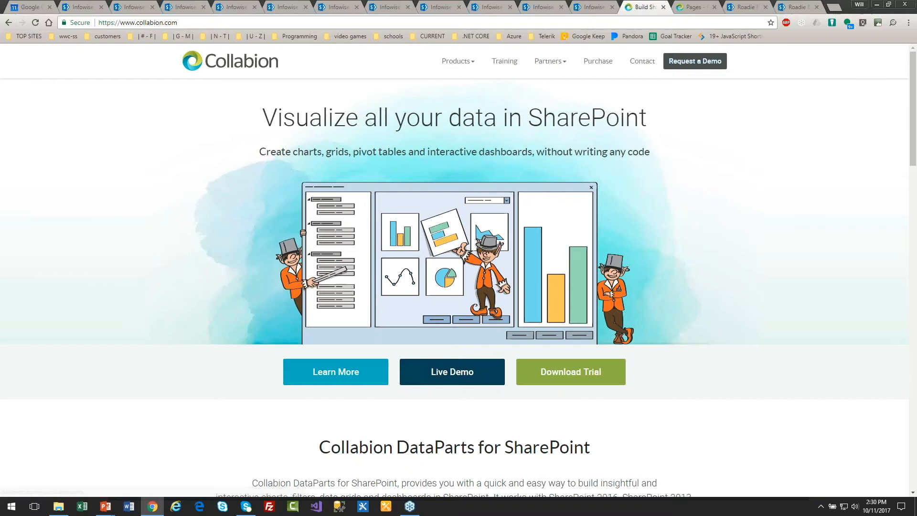
click(83, 10)
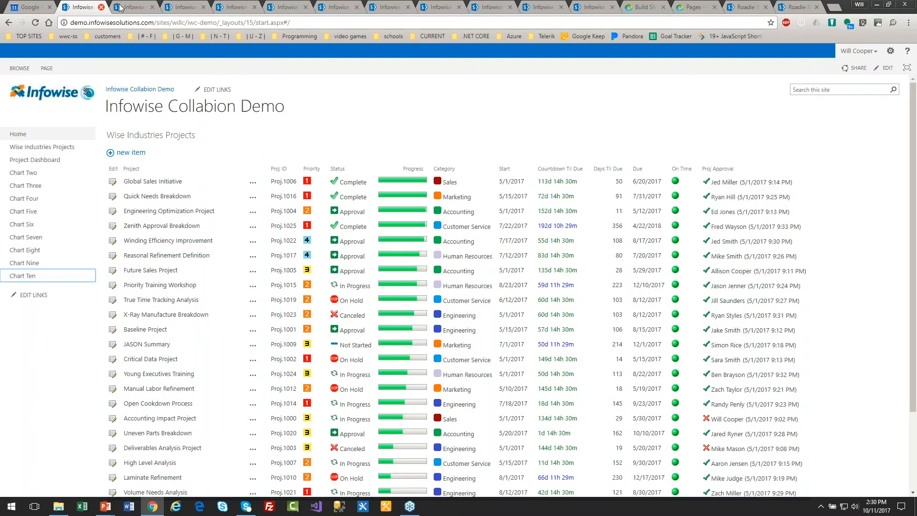
click(184, 7)
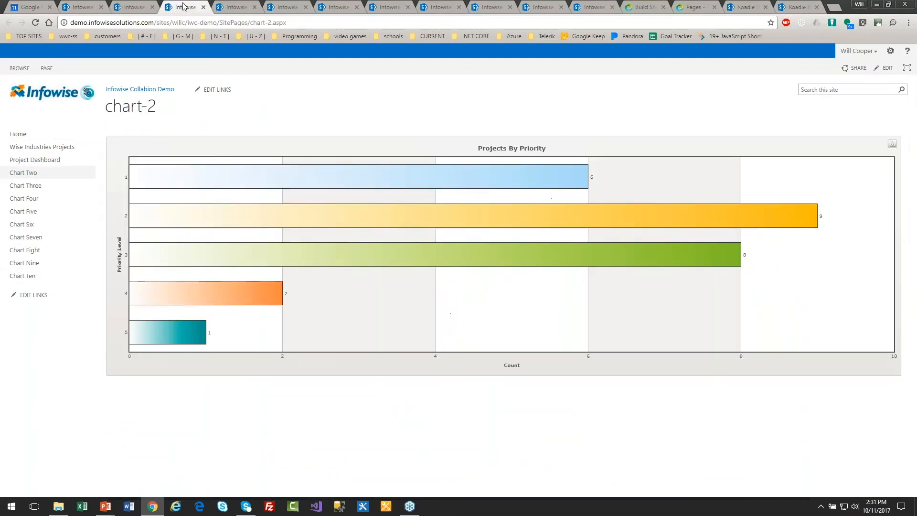
click(231, 7)
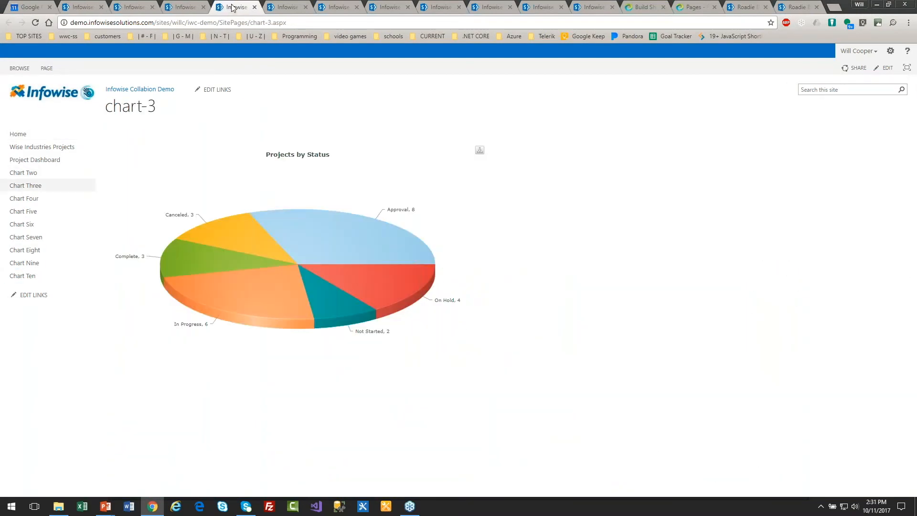
click(285, 7)
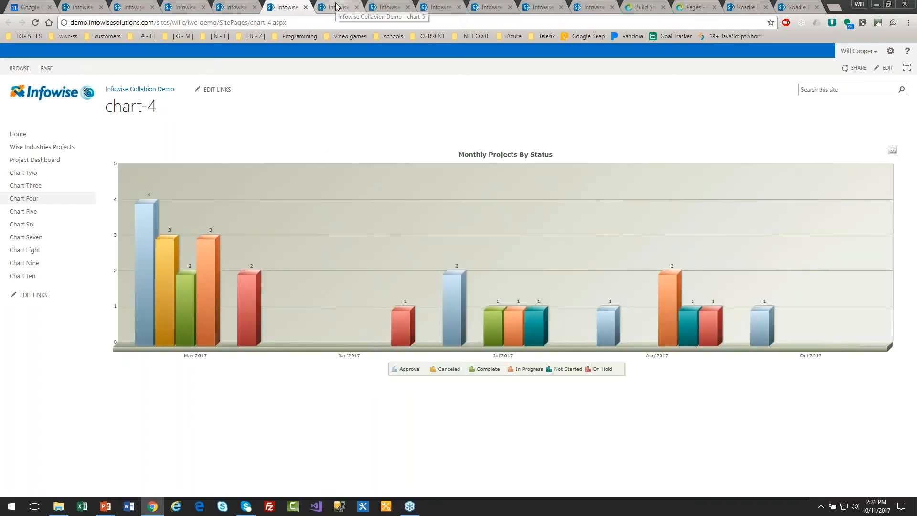
click(336, 7)
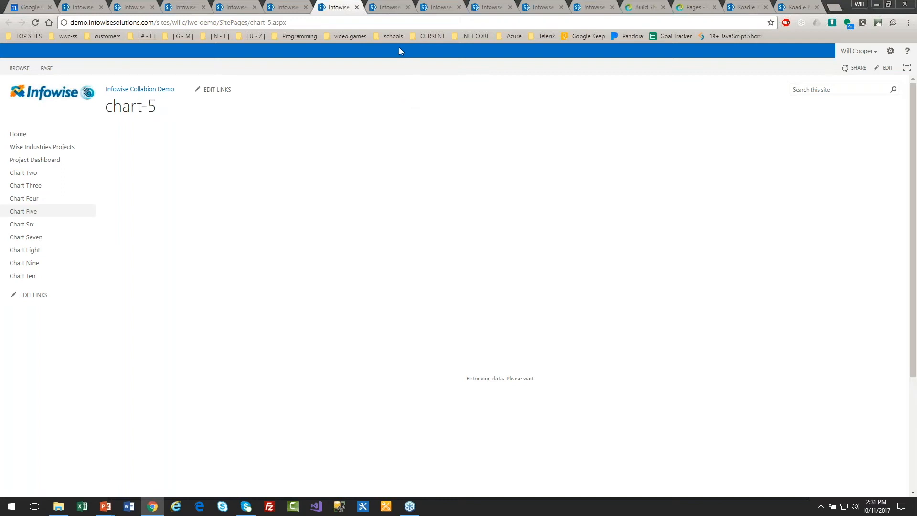
click(386, 6)
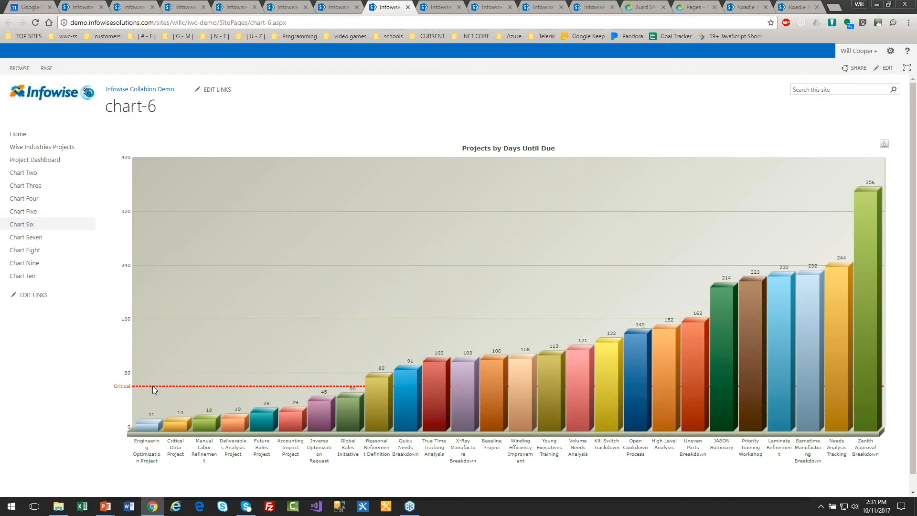
click(333, 7)
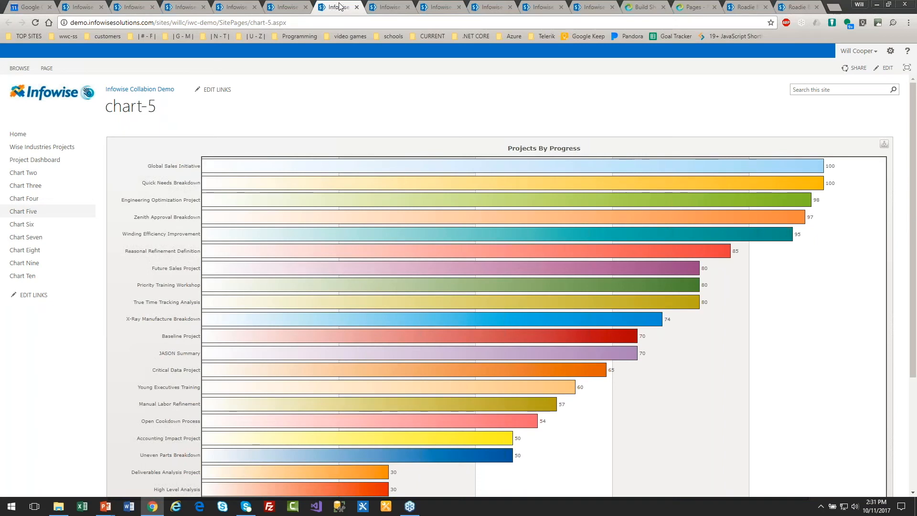
- Reload the chart-5 page and view the chart-7 through chart-10 demo pages
click(35, 22)
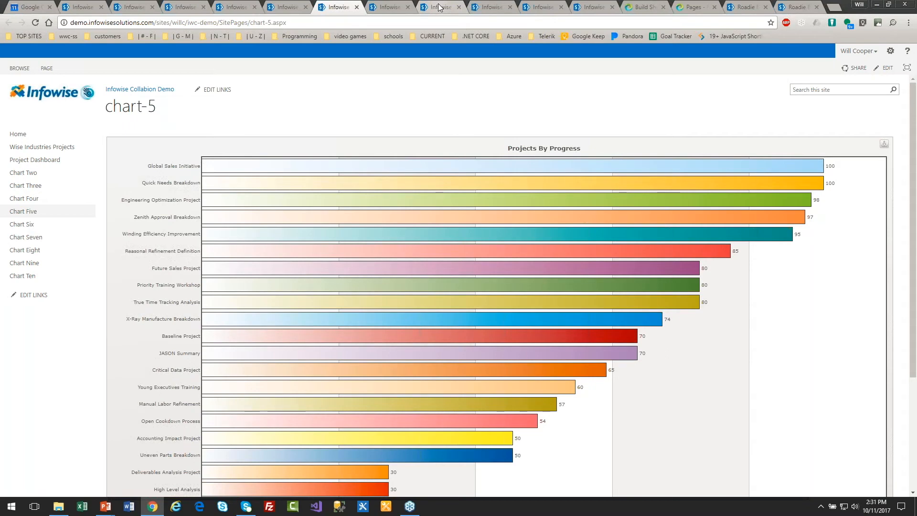
click(439, 6)
click(494, 7)
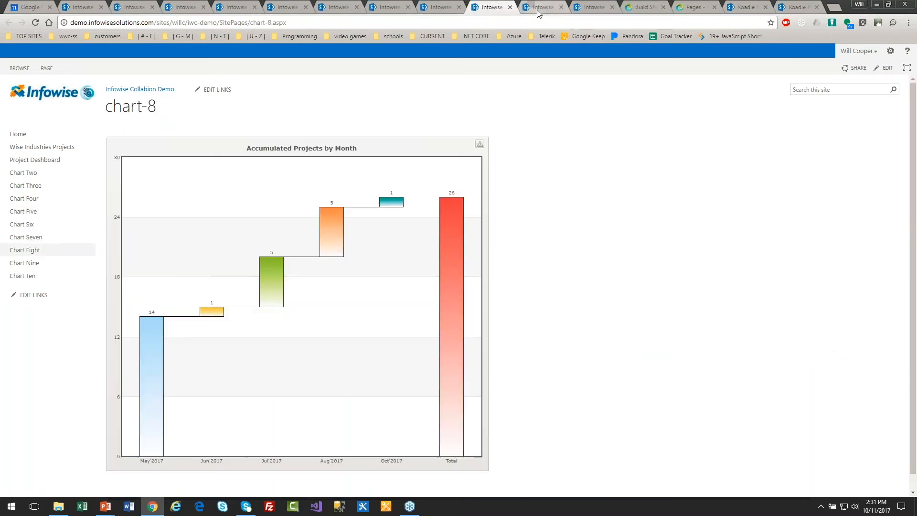
click(540, 7)
click(492, 7)
click(546, 5)
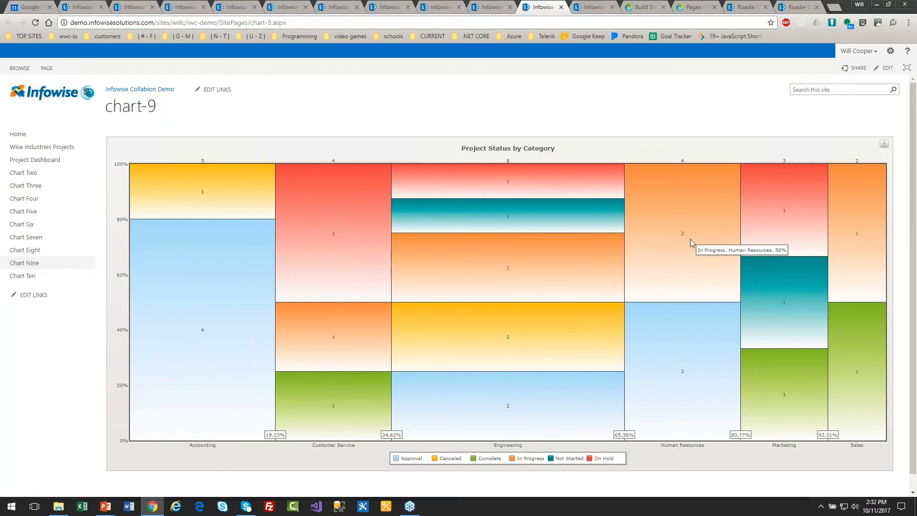
click(588, 7)
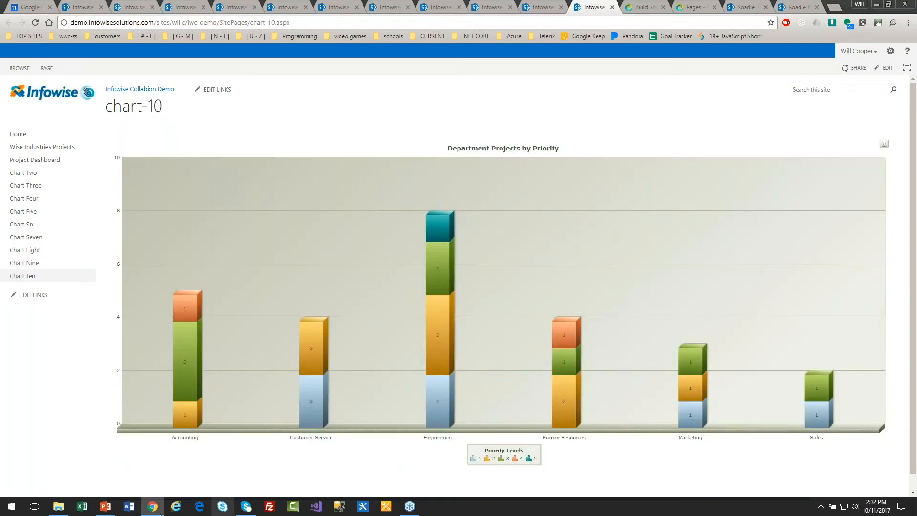
- Switch to the PowerPoint slide show window and advance two slides
mouse_move(110, 511)
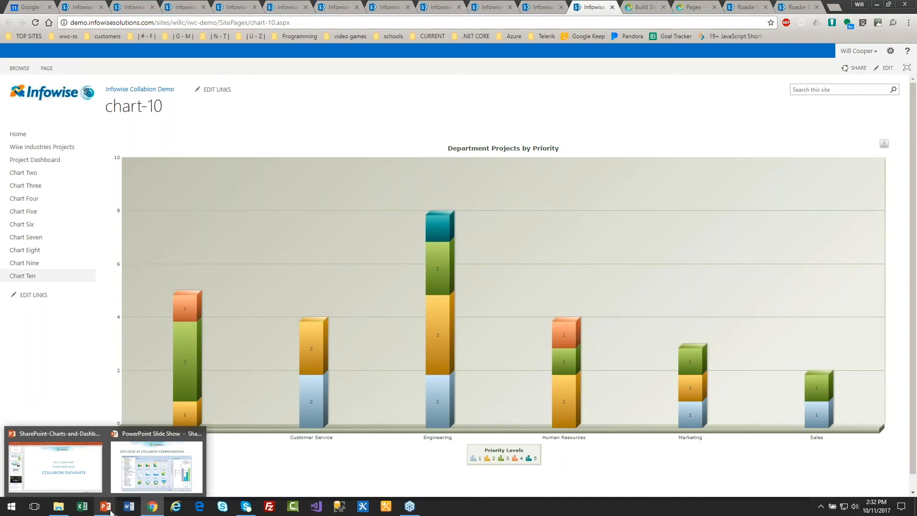
mouse_move(92, 483)
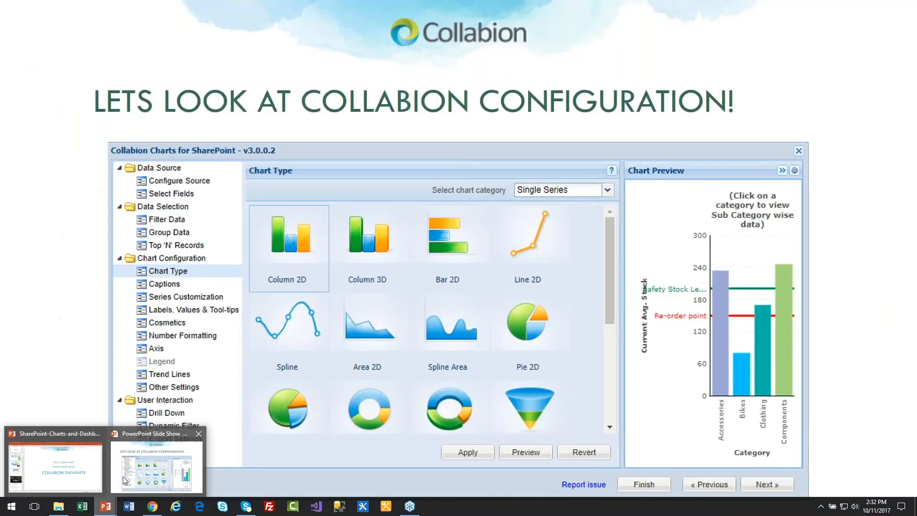
click(156, 465)
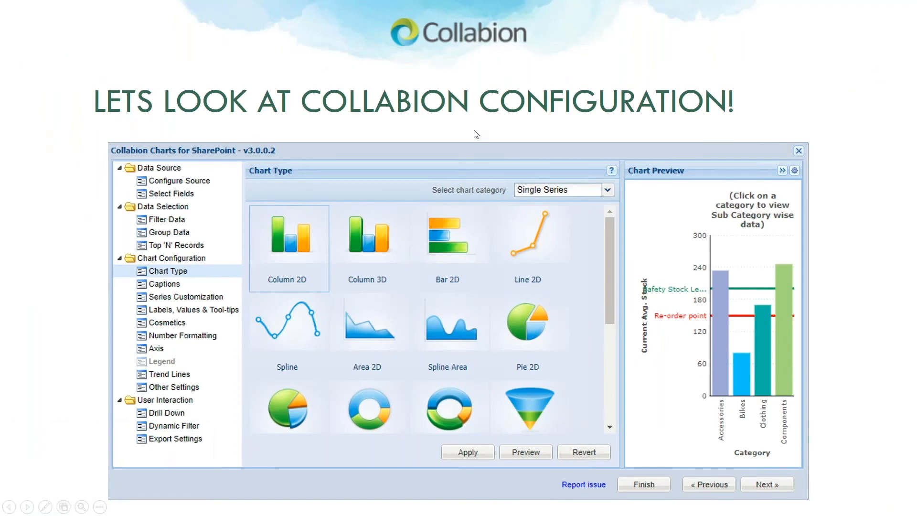
key(Right)
key(Right)
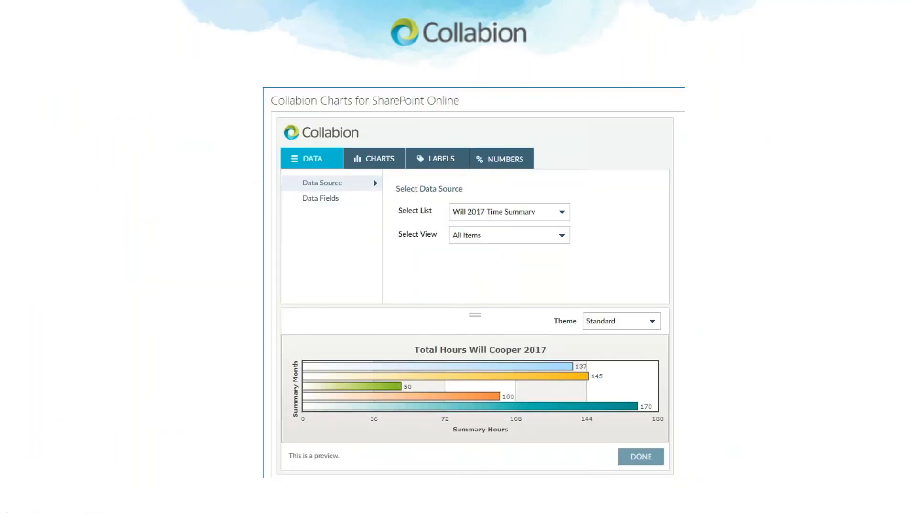